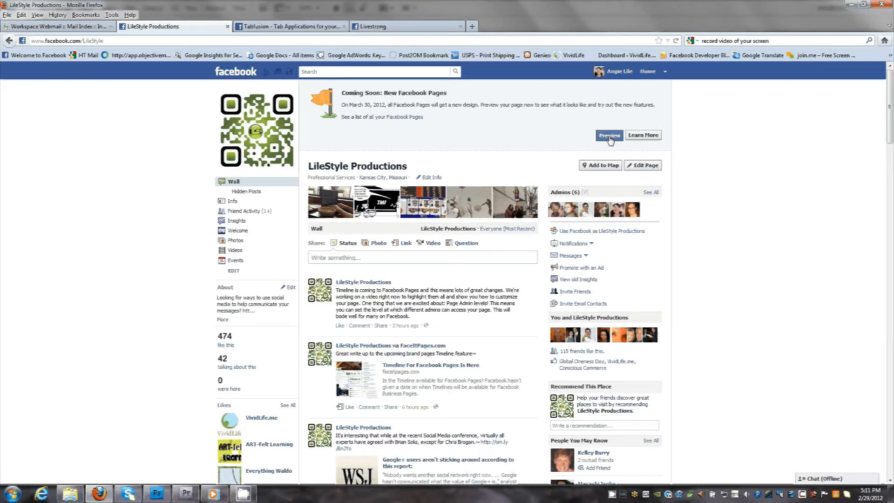
- Preview the new Facebook Page design and open the options for adding a cover photo
click(610, 136)
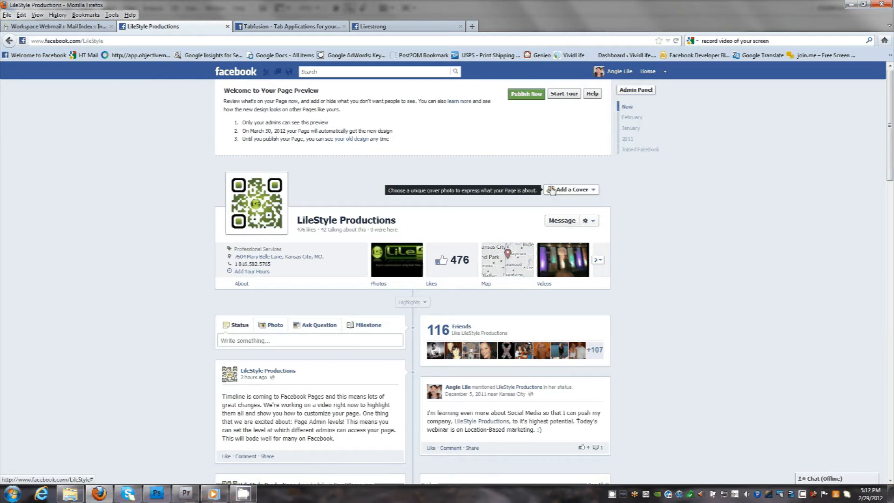
click(594, 191)
click(536, 190)
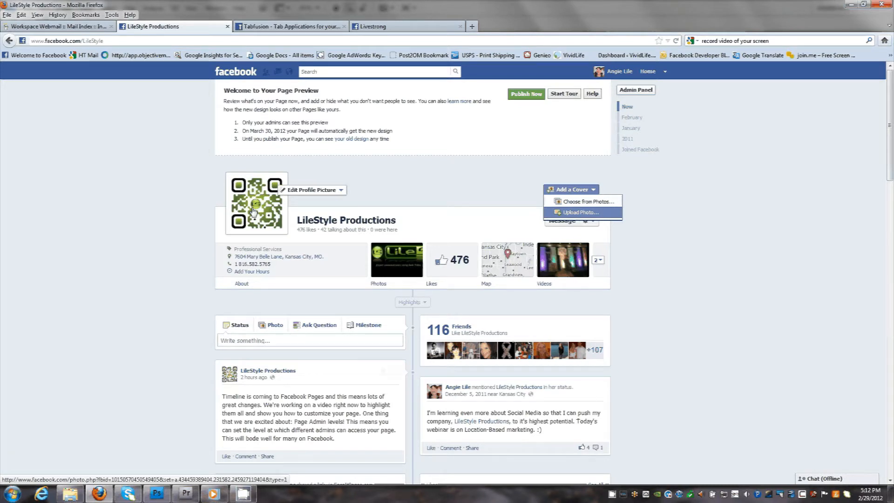
- Switch to Photoshop to check the cover image dimensions, and return to the Facebook page in Firefox
mouse_move(236, 383)
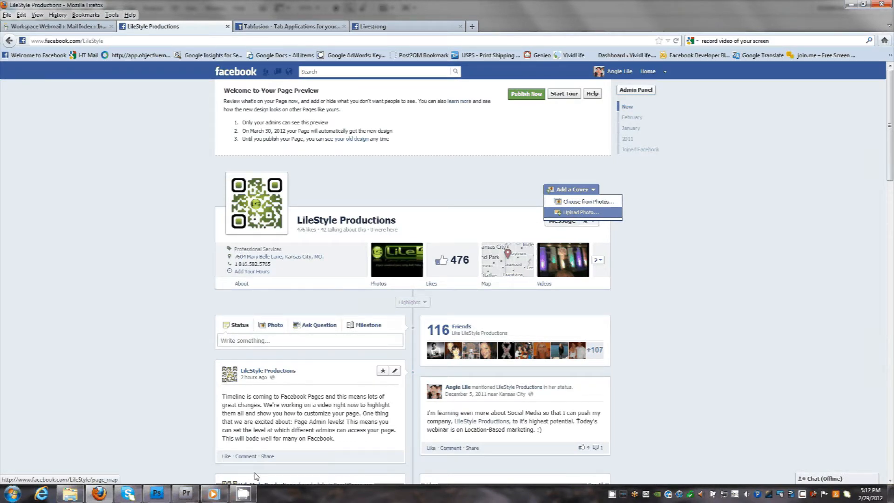
mouse_move(163, 498)
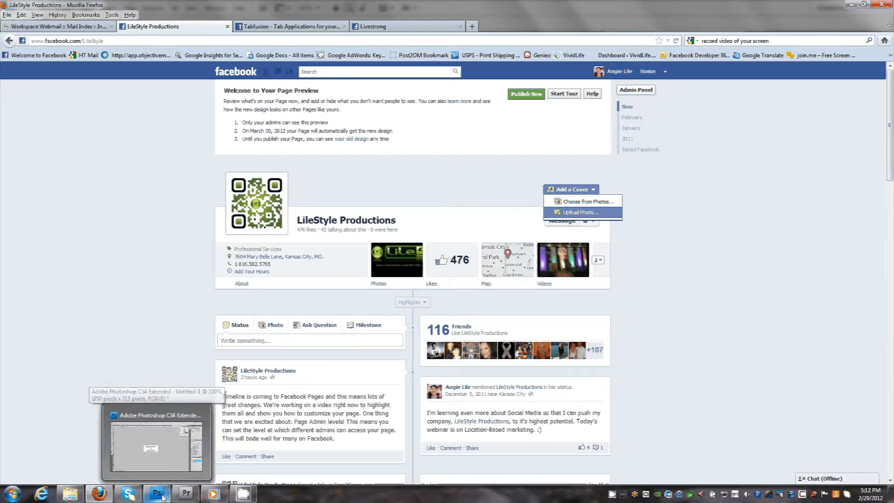
click(158, 494)
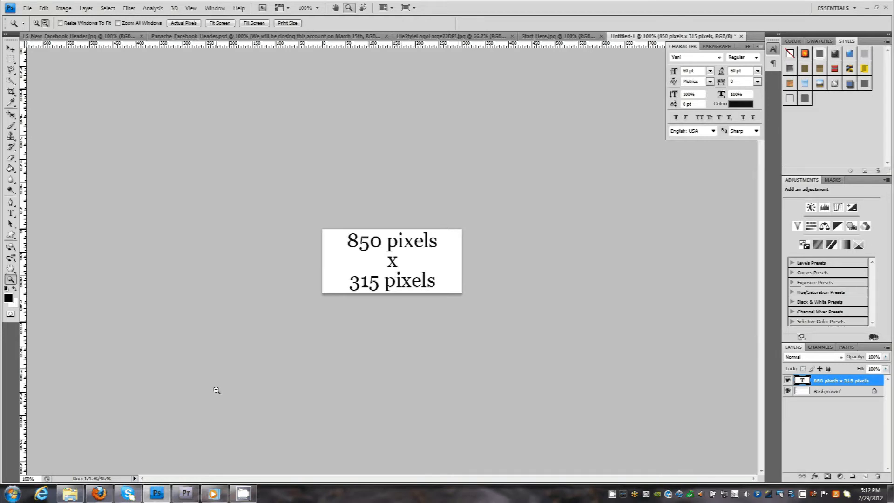
click(99, 493)
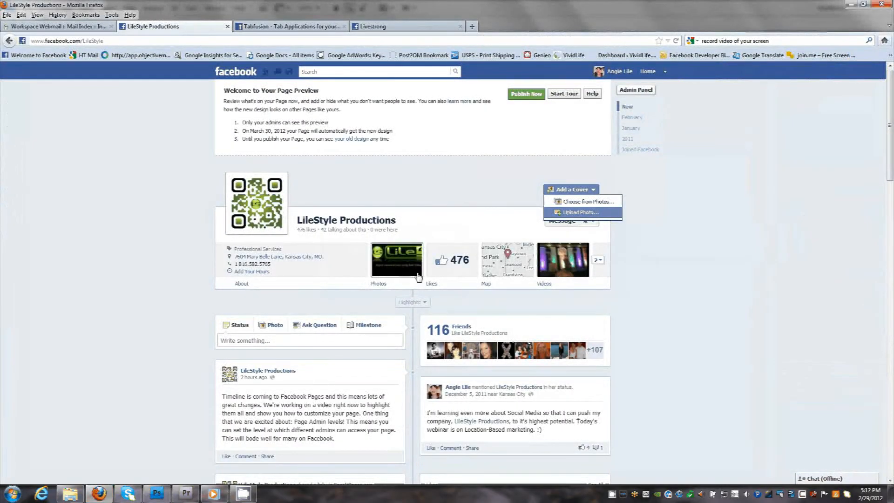
- Upload LS_New_Facebook_Header.jpg as the page's cover photo and save the changes
click(579, 214)
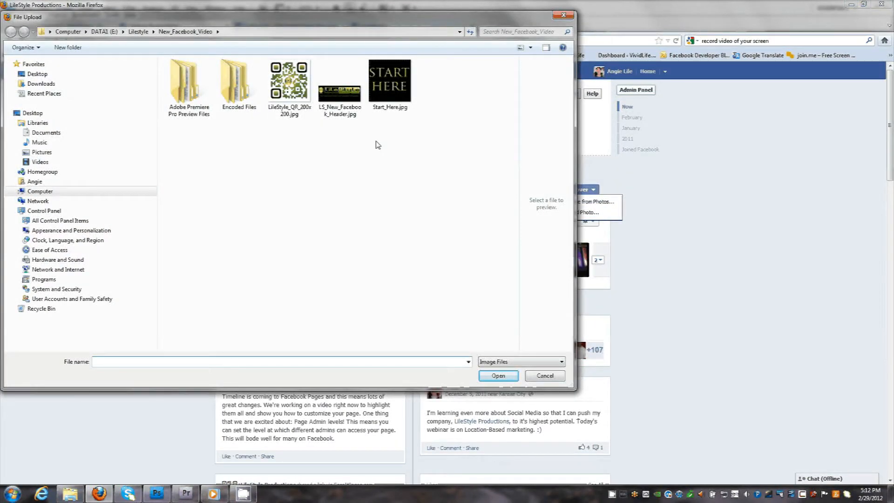
double_click(355, 114)
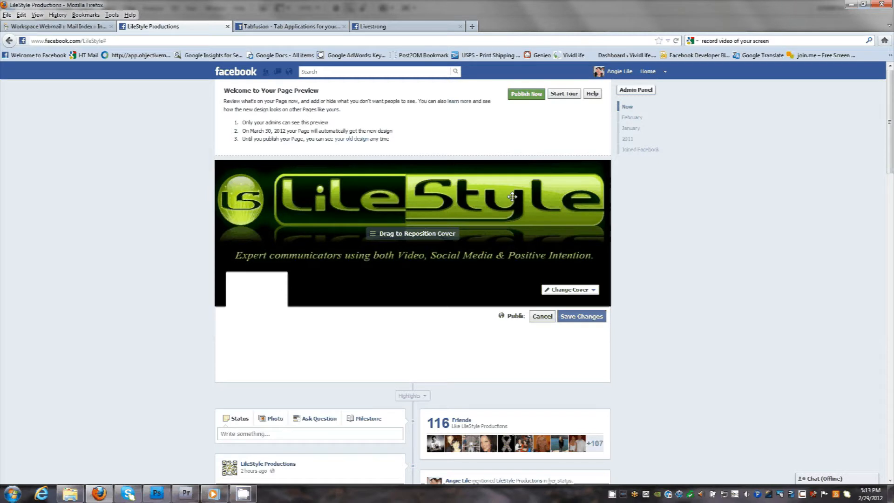
click(580, 319)
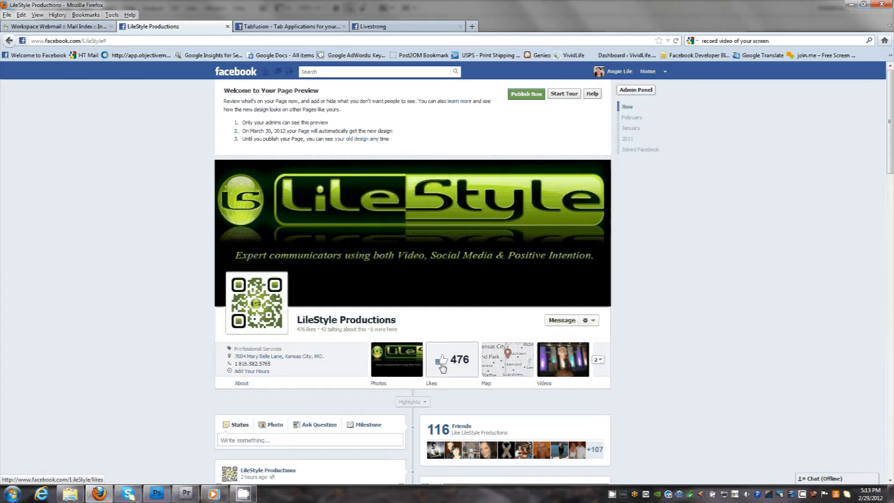
- Expand the page's app tiles, swap Map with Welcome, and swap Events with Videos
click(599, 361)
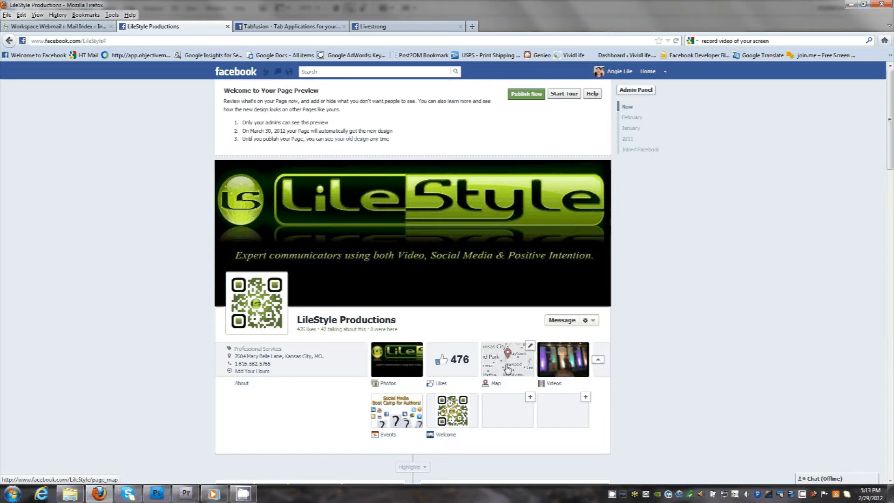
click(530, 347)
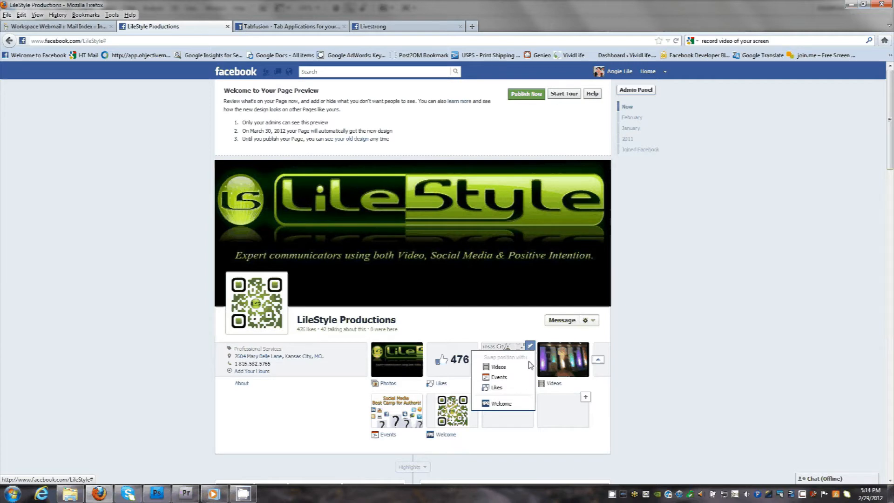
click(496, 404)
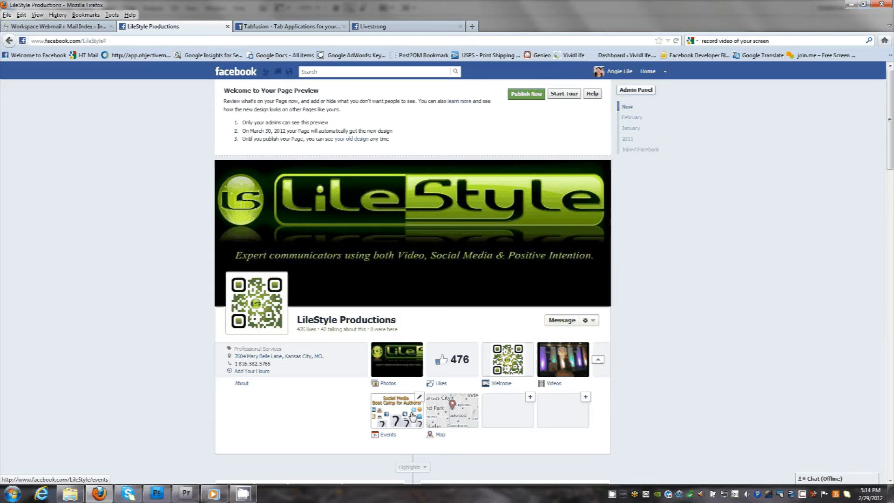
click(419, 397)
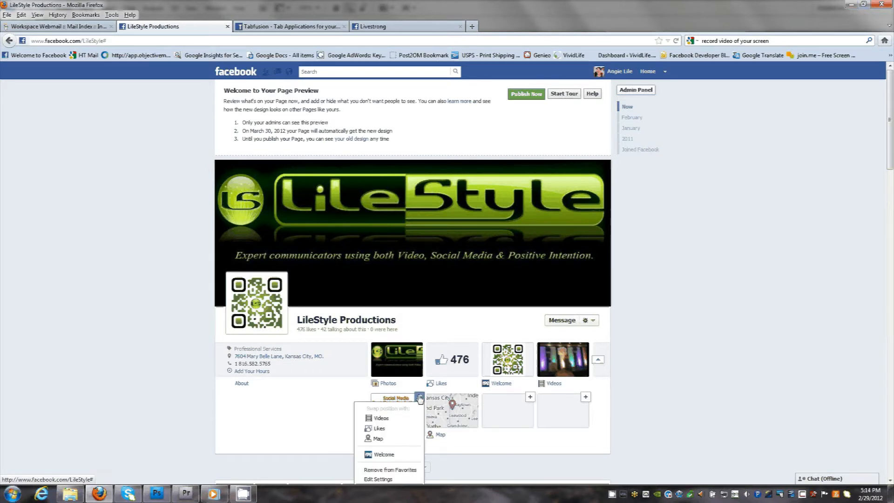
click(381, 418)
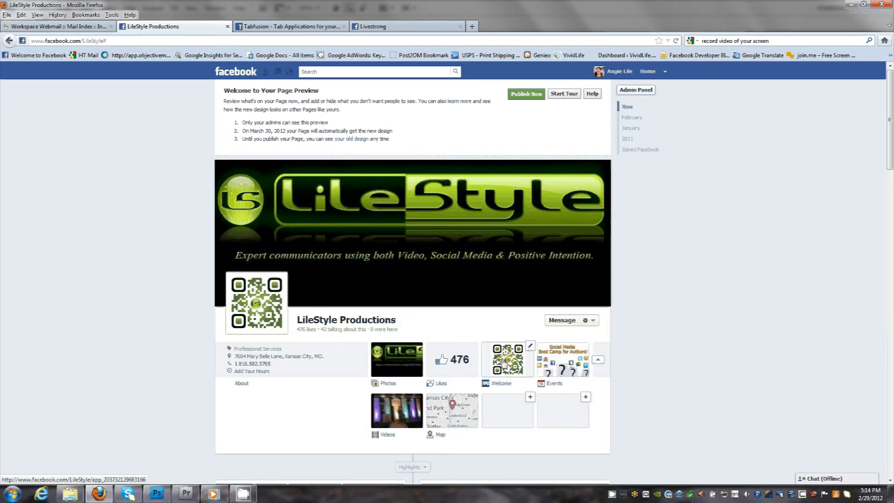
click(530, 347)
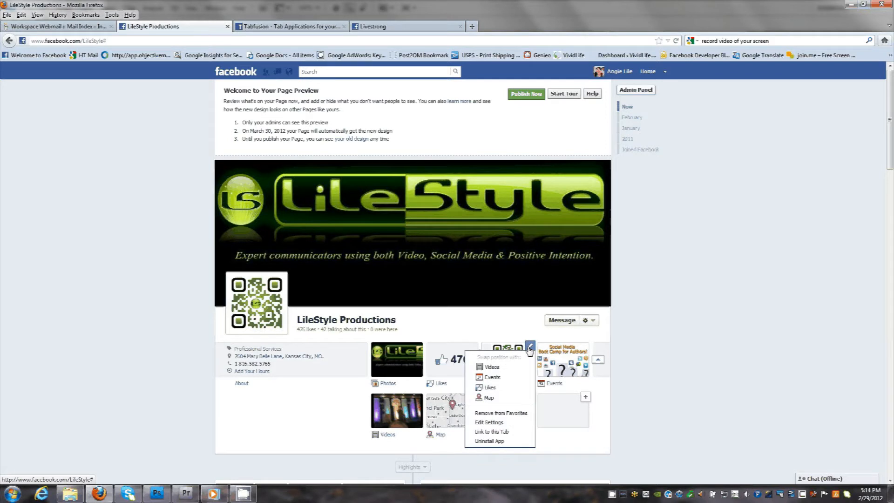
click(530, 350)
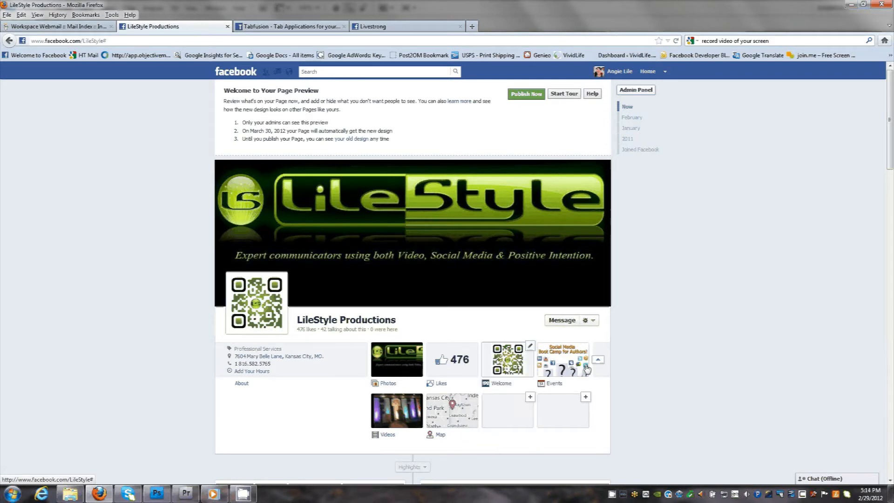
click(599, 360)
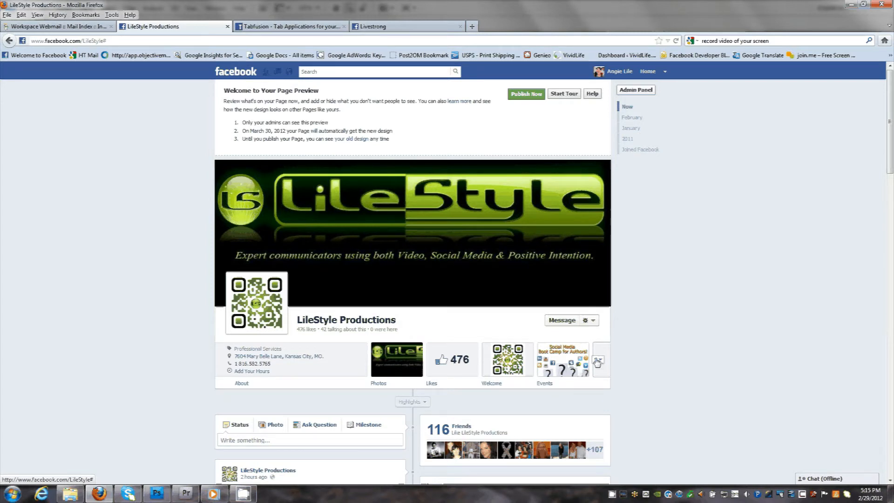
click(598, 361)
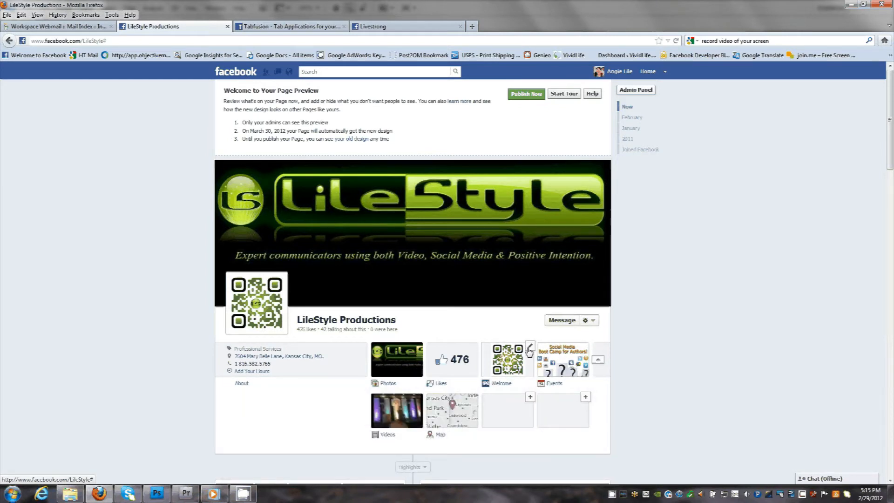
- Change the Welcome tab's custom image to Start_Here.jpg, close its settings, and collapse the app tiles
click(530, 347)
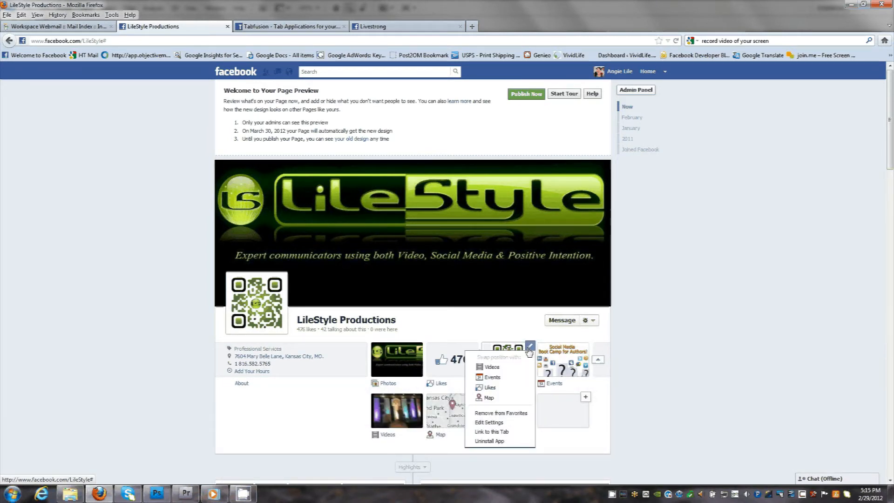
click(507, 422)
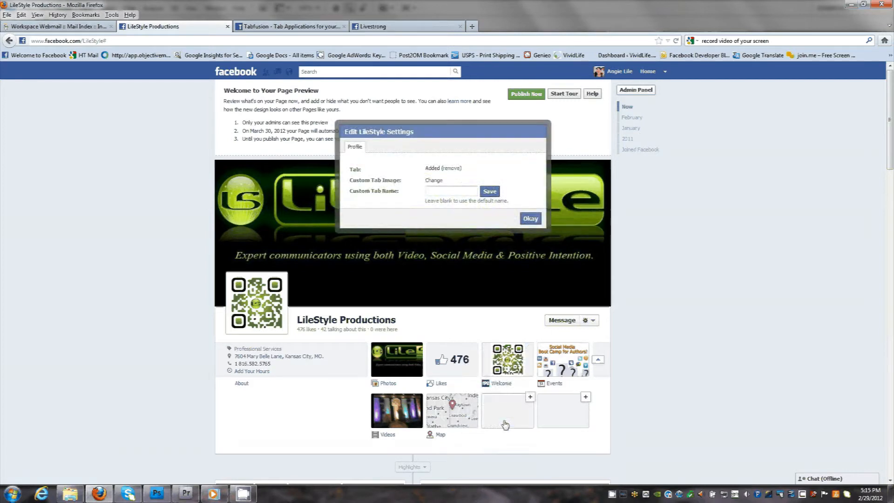
click(433, 182)
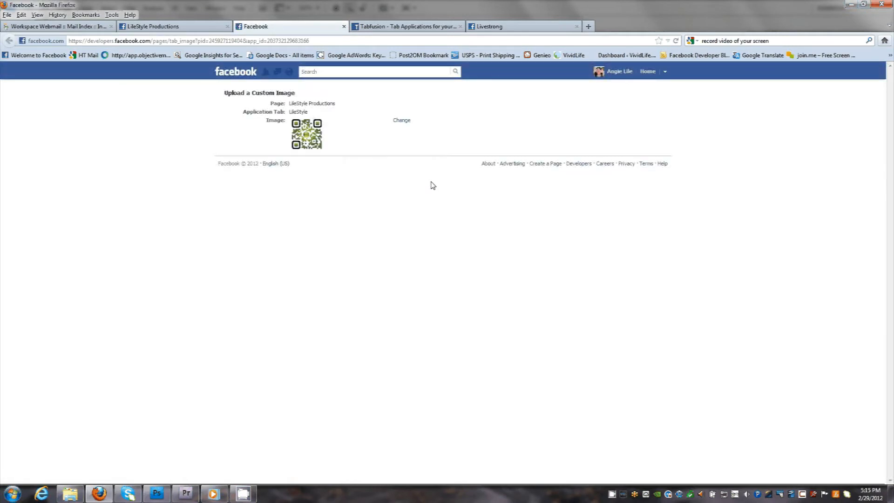
click(402, 121)
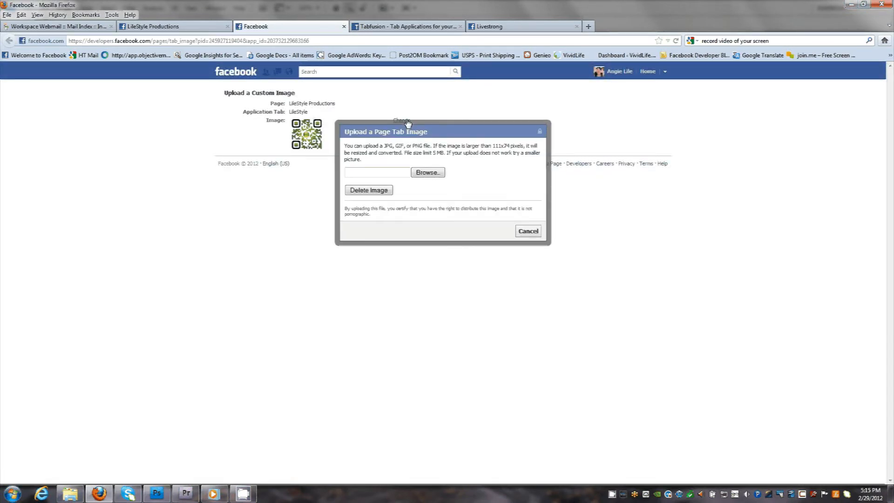
click(427, 173)
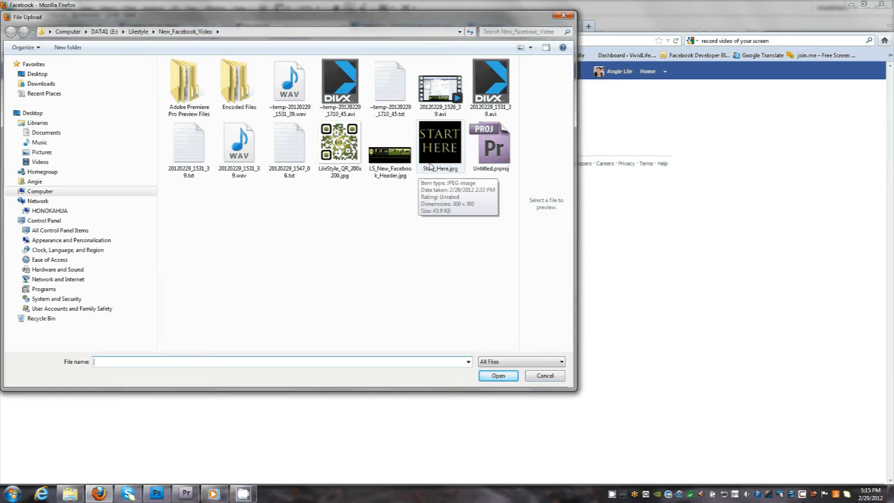
double_click(430, 165)
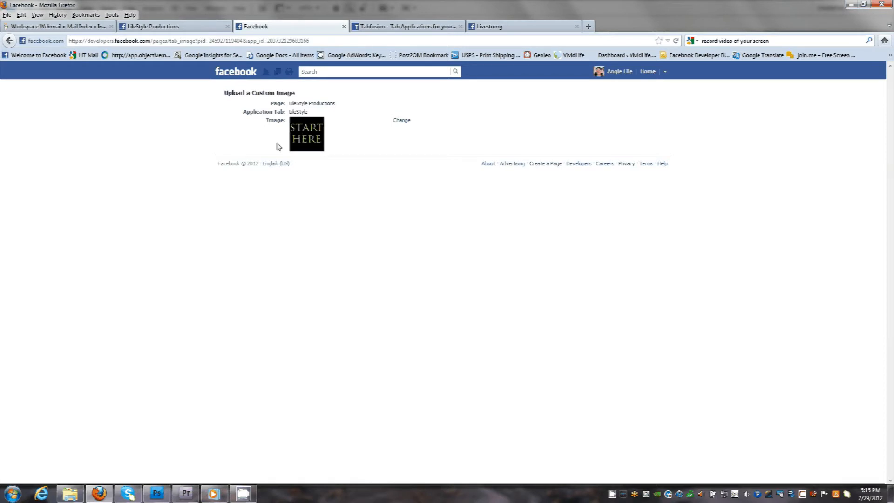
click(343, 27)
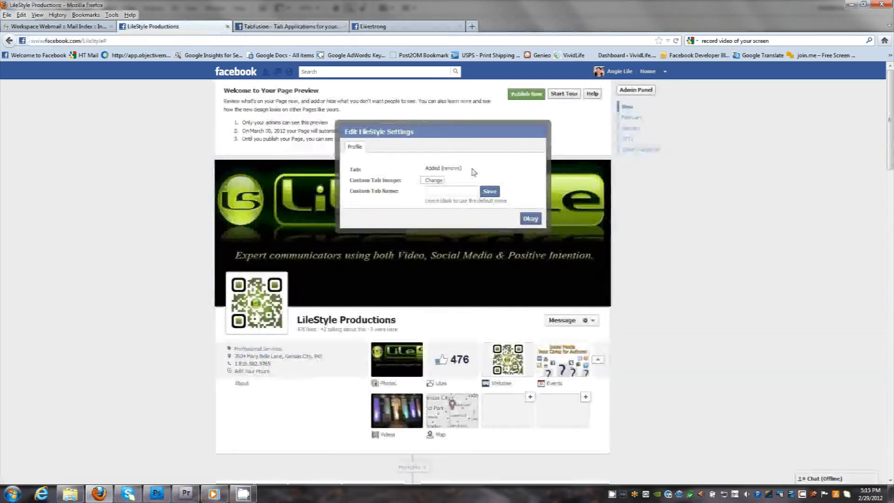
click(530, 219)
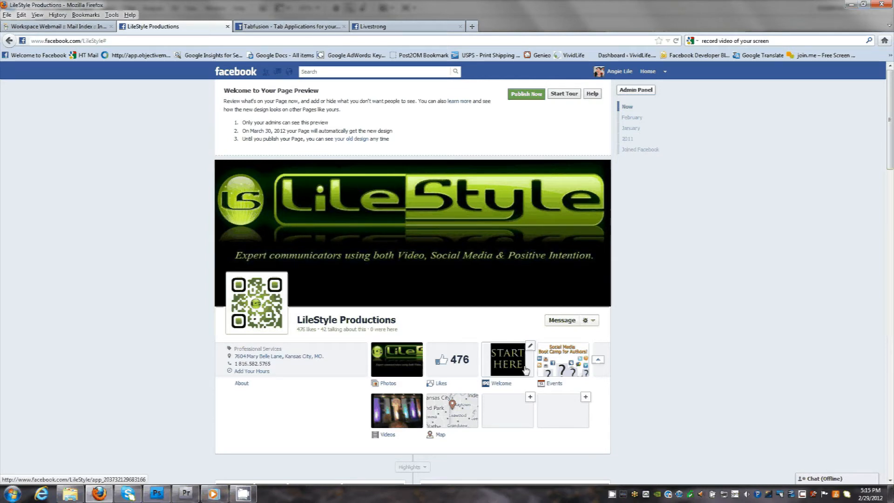
click(600, 362)
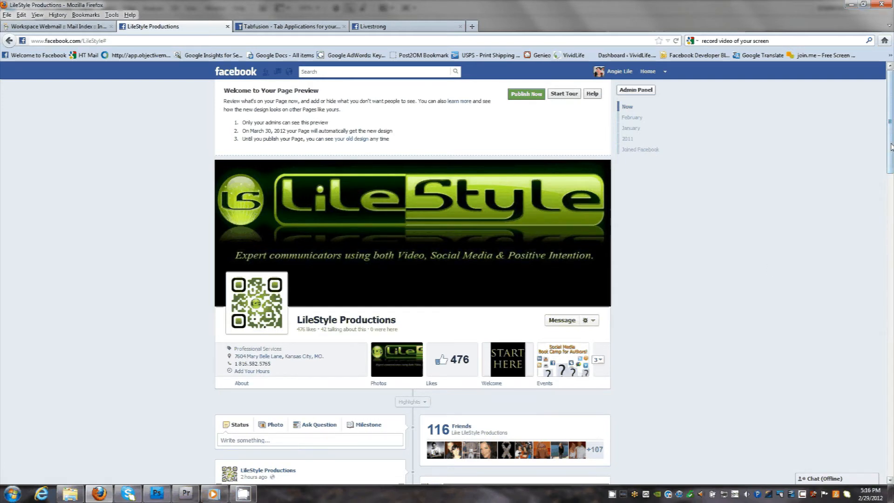
drag(891, 144, 893, 173)
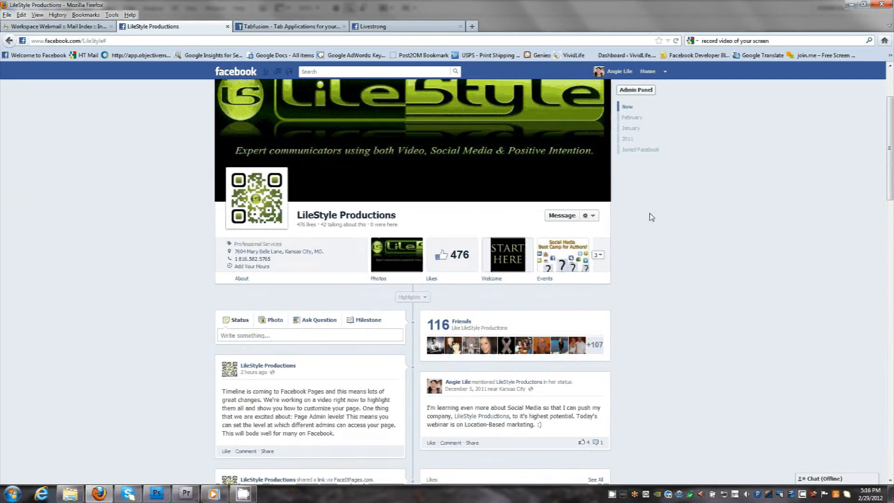
click(599, 256)
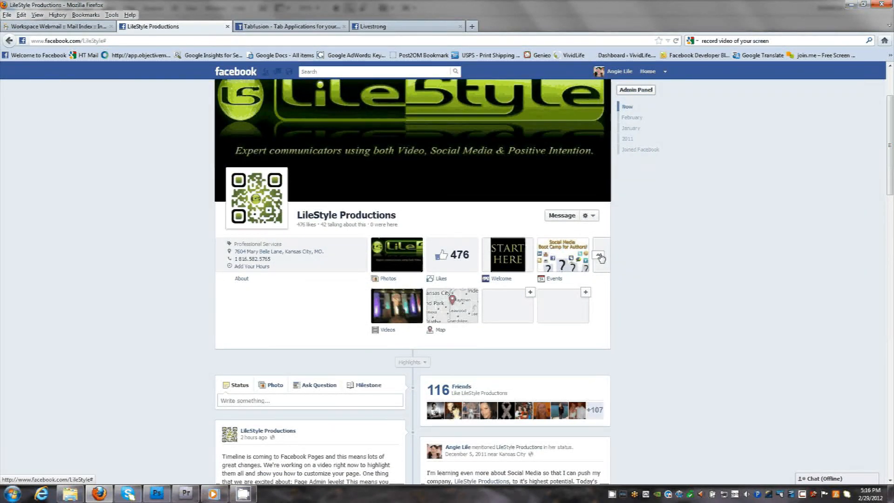
click(600, 257)
- Pin the shared FaceItPages.com link post about Timeline to the top of the page
scroll(891, 224, down, 4)
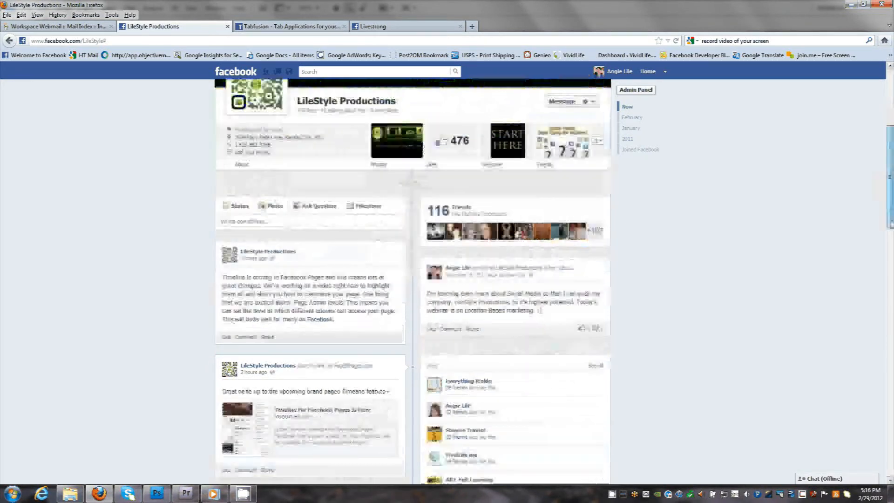
scroll(891, 224, down, 3)
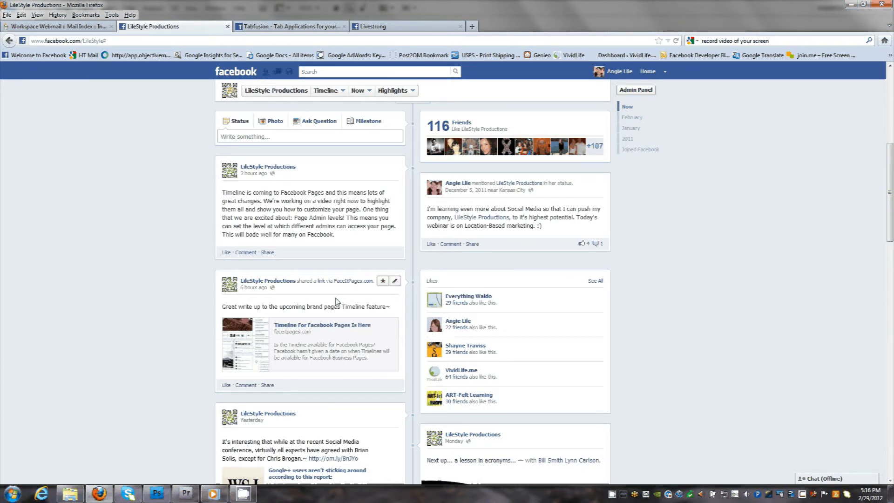
click(395, 282)
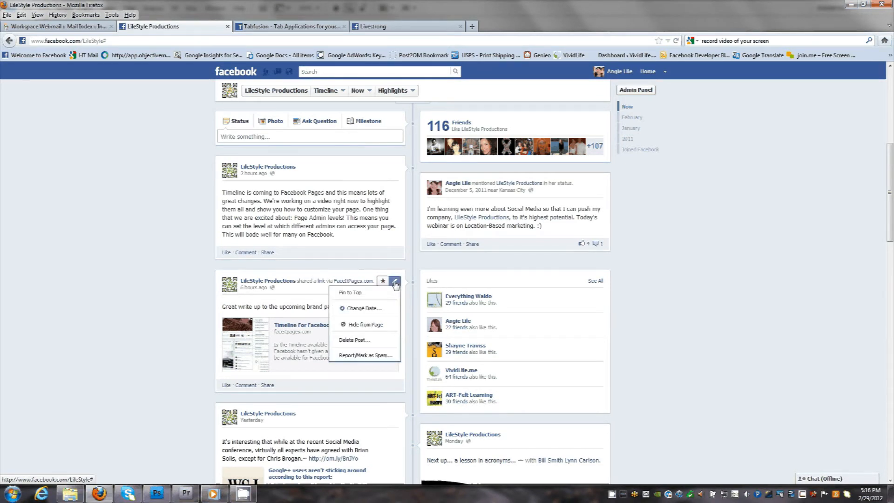
click(378, 293)
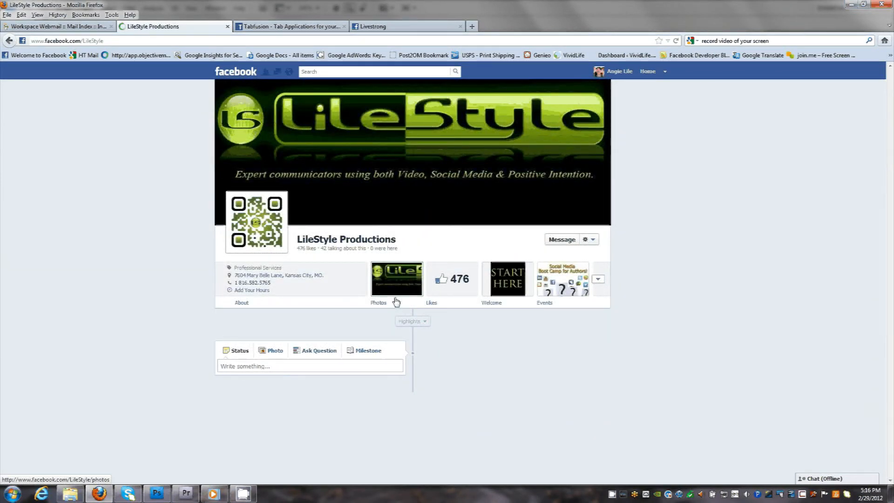
- Review the edit options of the pinned FaceItPages.com link post, including the one for unpinning it from the top
drag(893, 113, 893, 189)
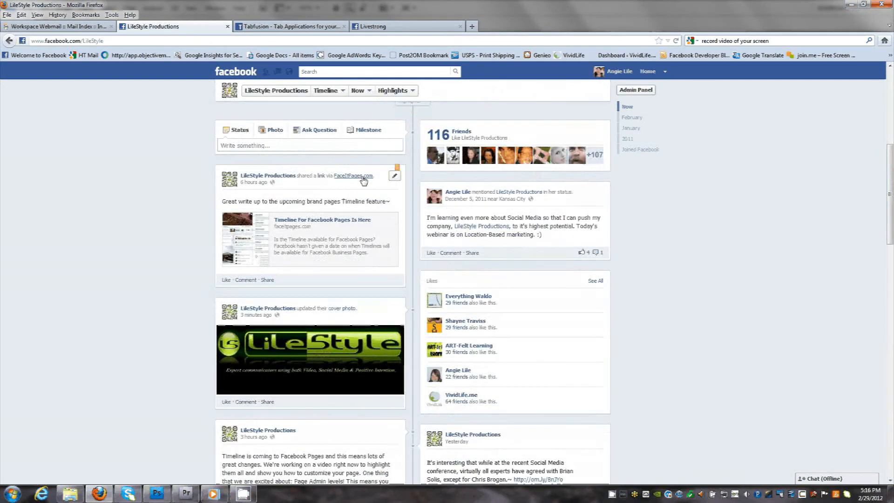
click(393, 179)
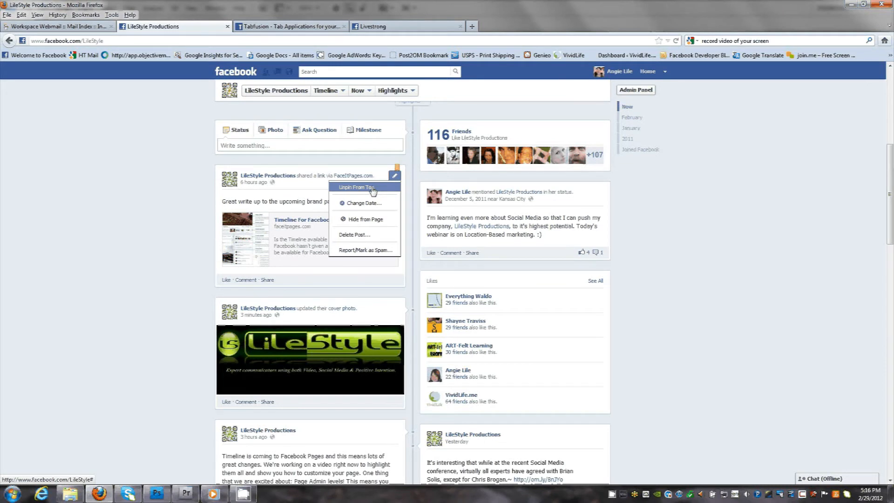
click(374, 188)
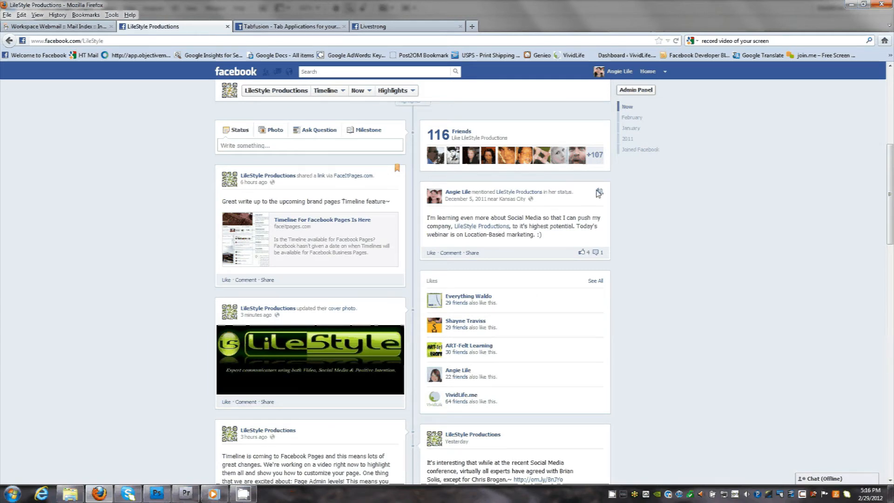
mouse_move(601, 194)
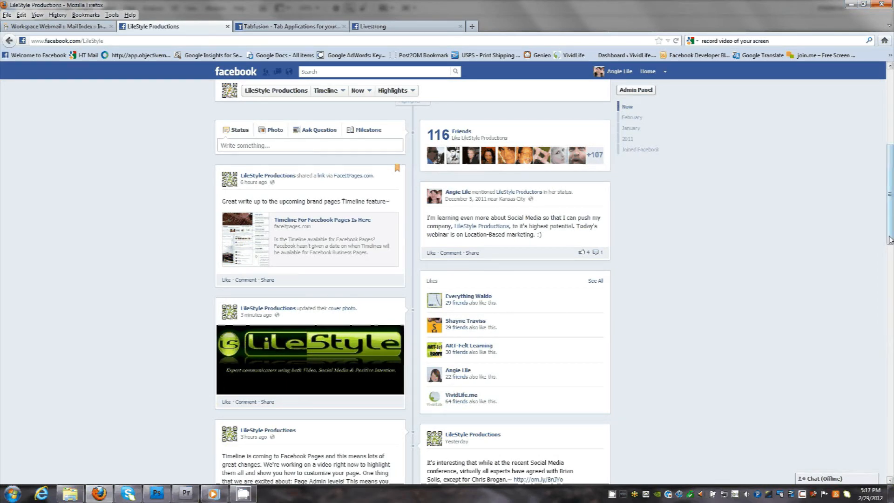
- Show the page's Admin Panel to review notifications, messages, new likes and insights, and hide it again
drag(890, 240, 885, 214)
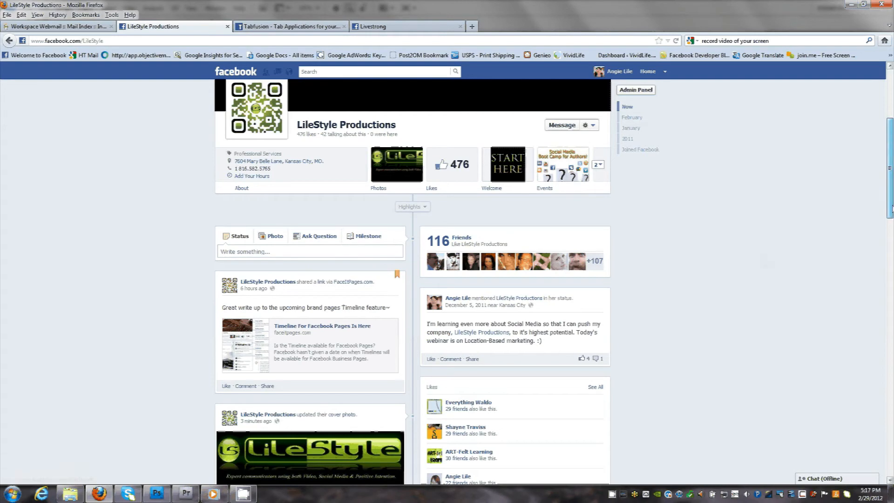
drag(891, 208, 888, 155)
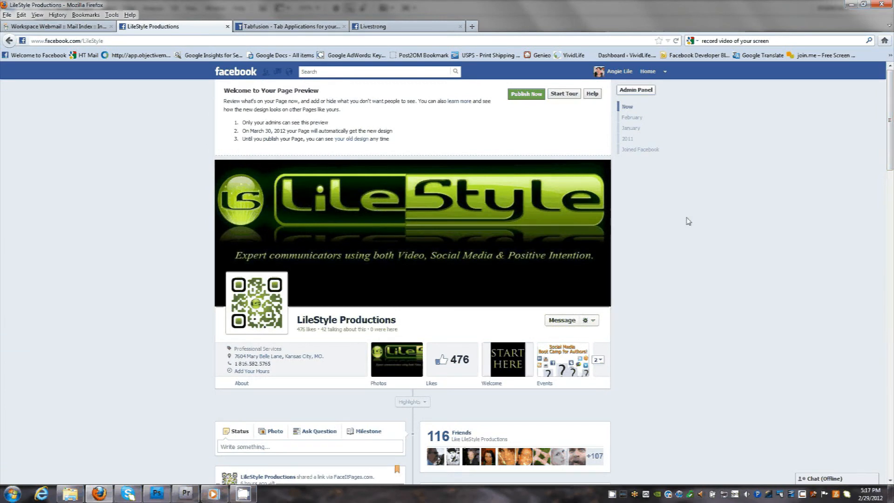
click(636, 90)
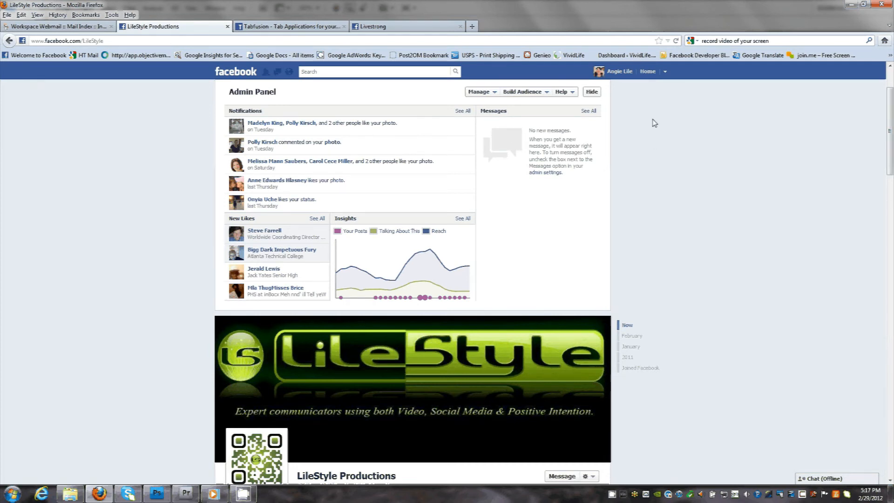
click(592, 93)
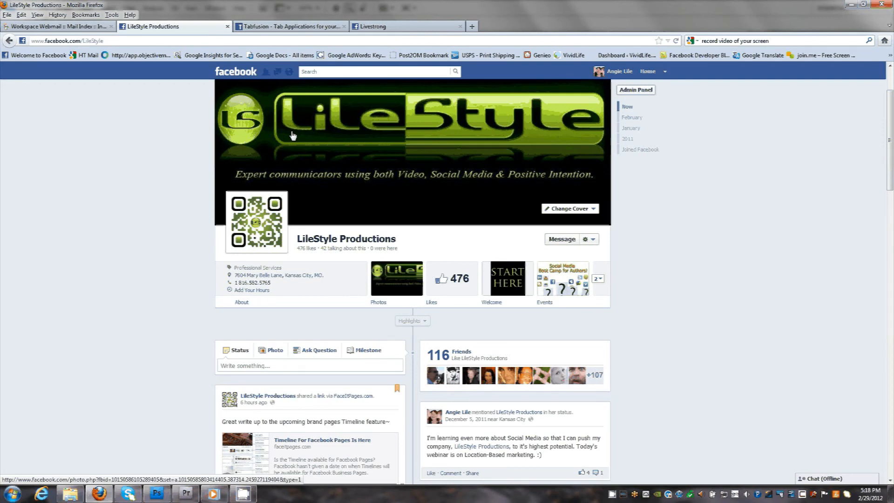
- View Tabfusion's gallery of fan pages and the Livestrong page's Blog app as examples, and return to the LileStyle Productions page
click(289, 26)
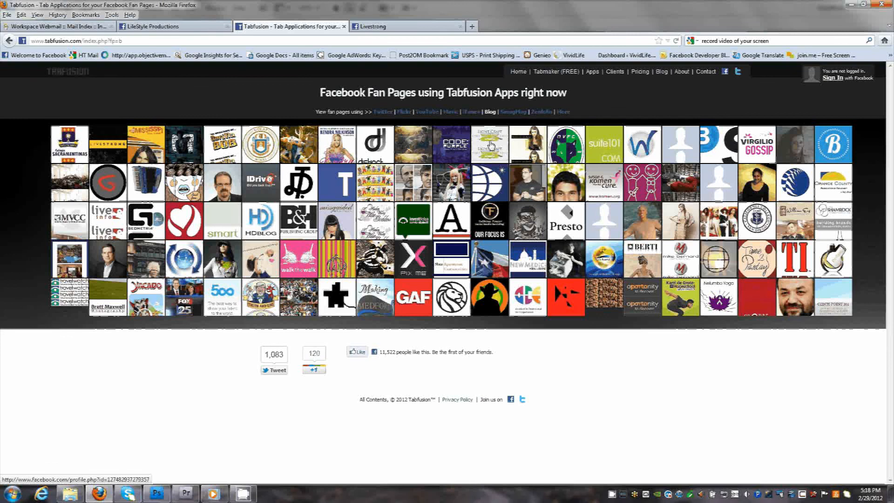
click(434, 28)
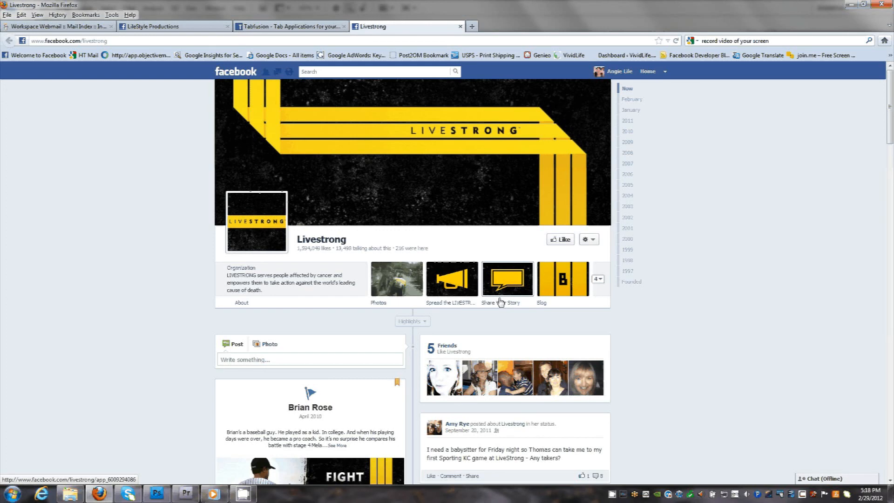
click(565, 283)
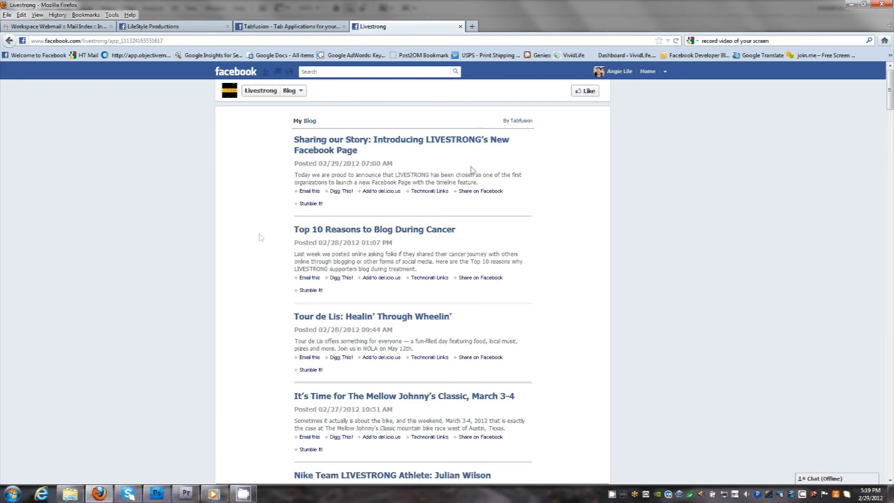
click(199, 31)
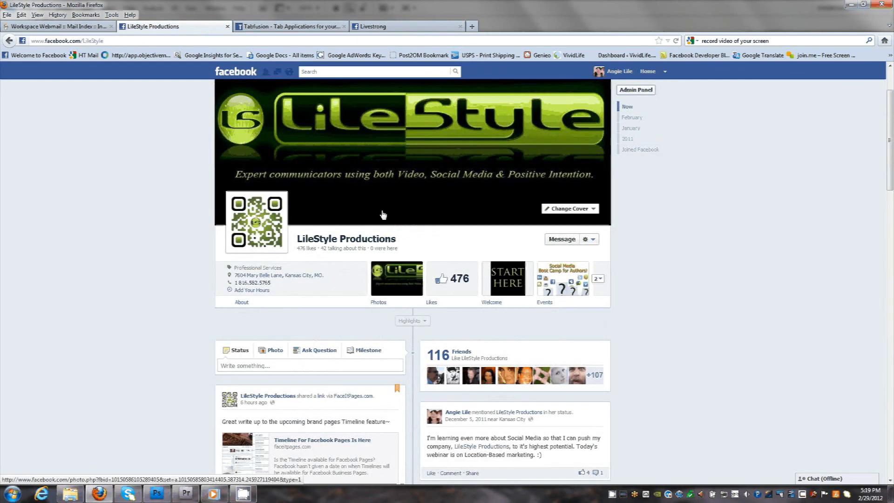